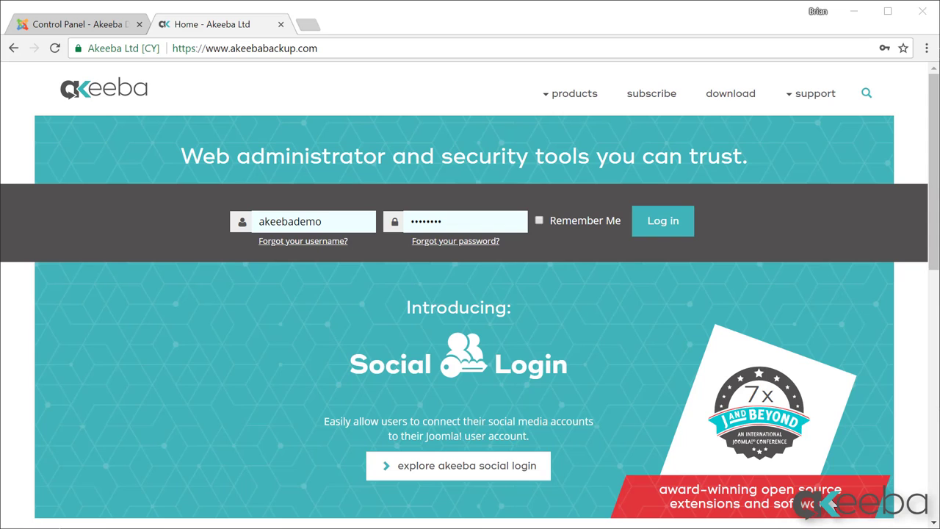
Sign in on the Akeeba download page and download Admin Tools for Joomla Pro v.5.0.2.
click(750, 98)
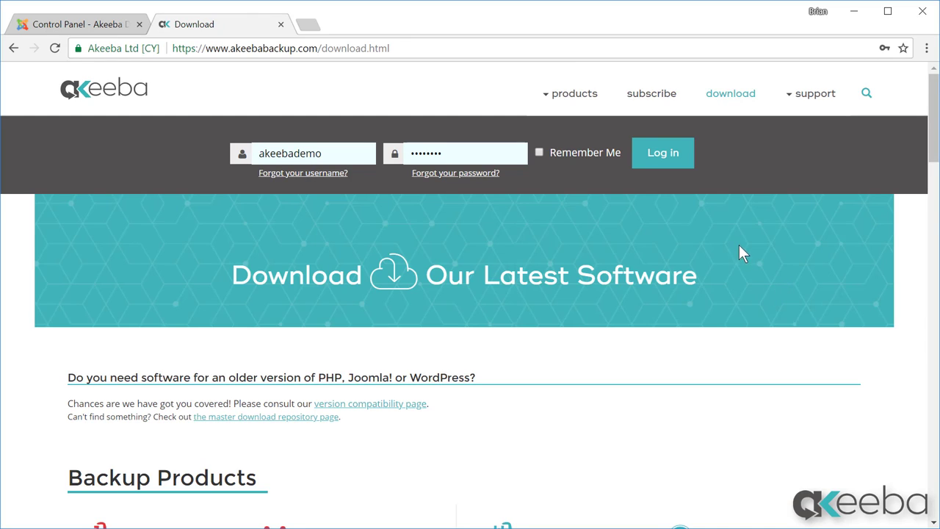
click(682, 156)
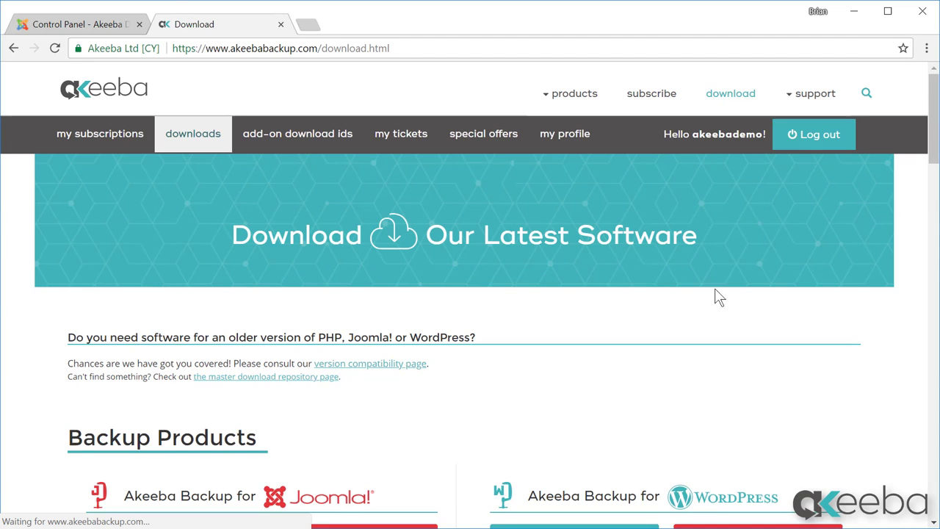
scroll(721, 313, down, 4)
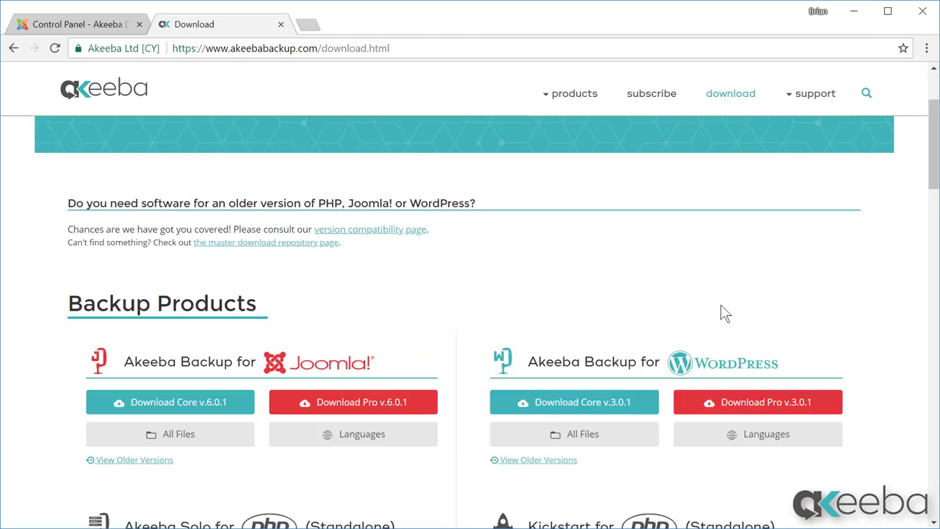
scroll(722, 314, down, 4)
scroll(722, 313, down, 3)
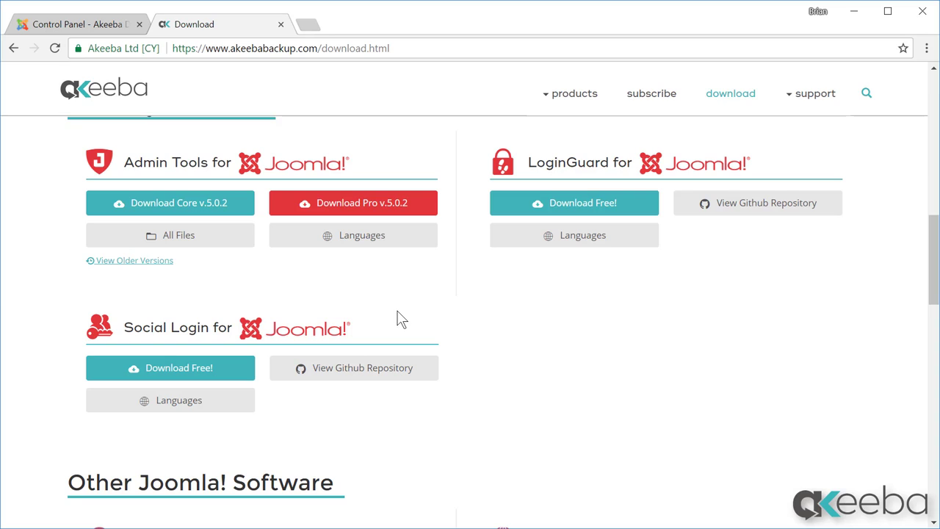
click(379, 213)
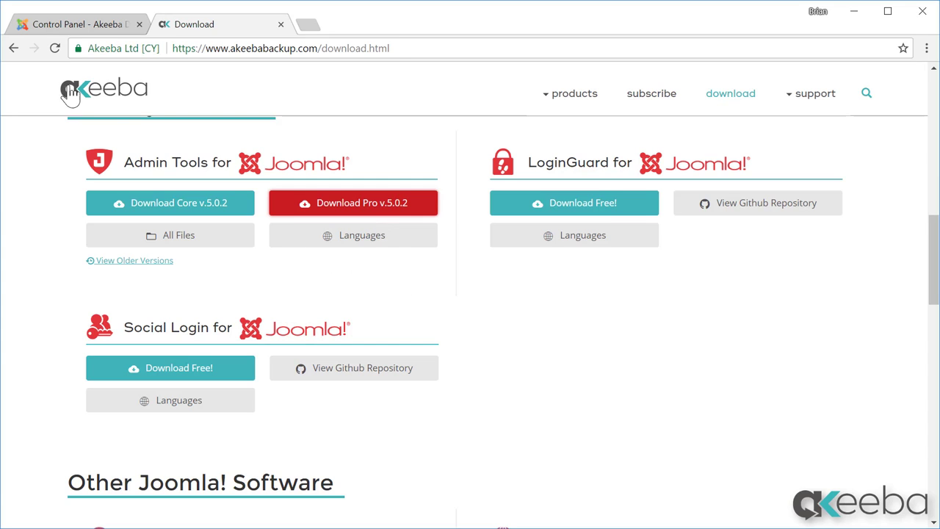
Install pkg_admintools-5.0.2-pro.zip from Downloads through Joomla's Extensions: Install page.
click(65, 24)
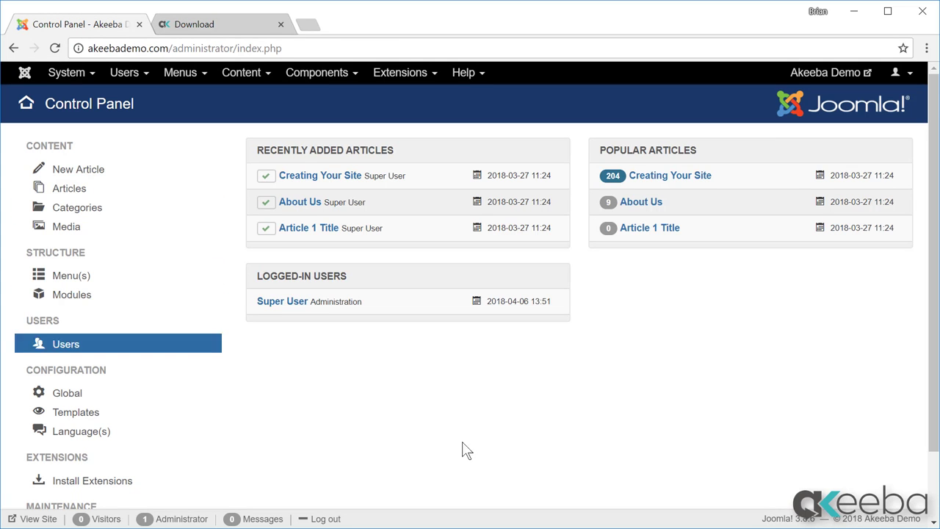
click(419, 72)
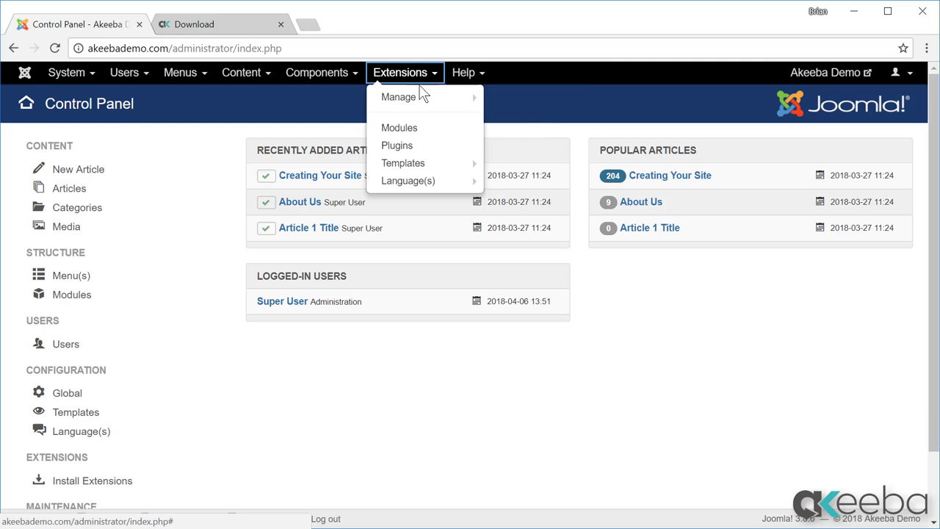
mouse_move(424, 98)
click(503, 98)
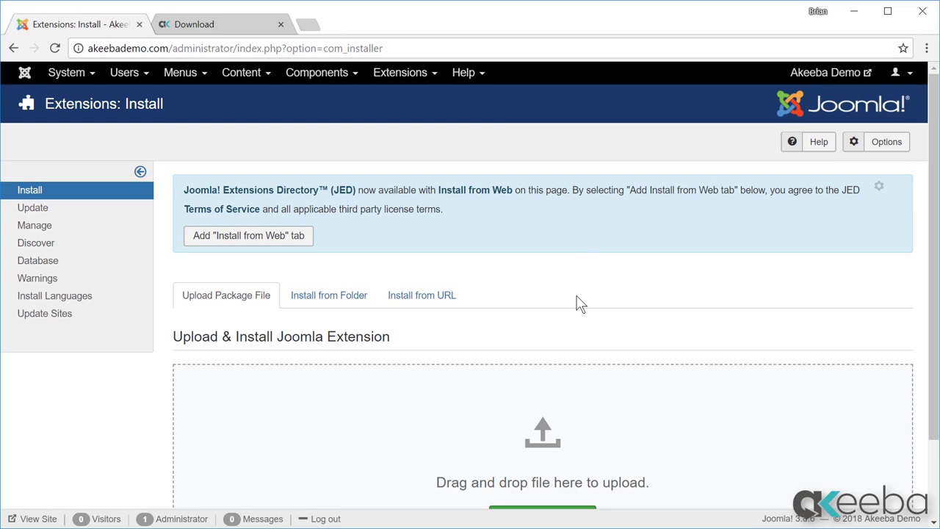
scroll(577, 304, down, 2)
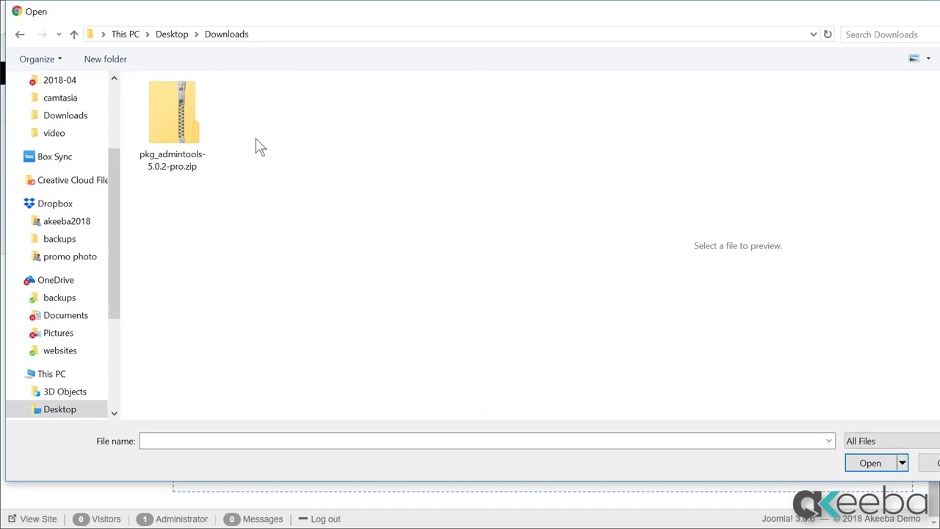
click(158, 122)
click(864, 463)
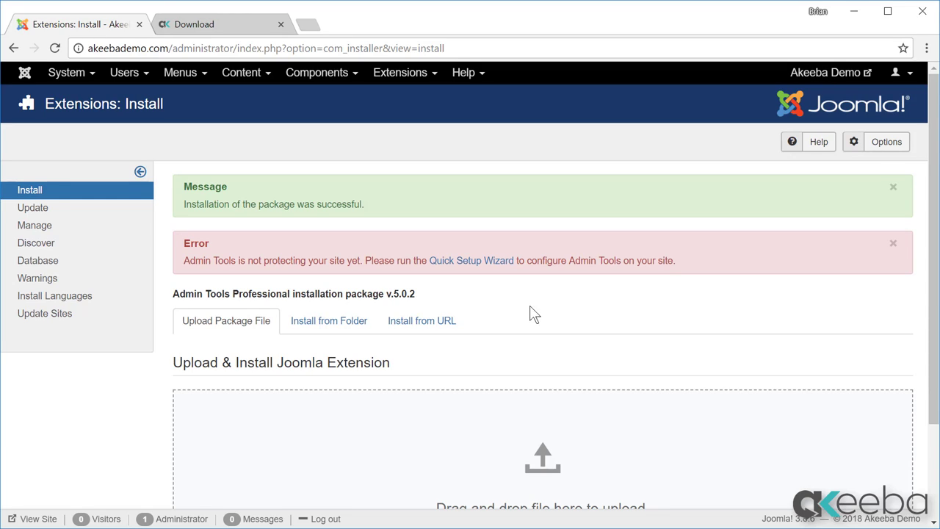
In the Quick Setup Wizard, blank the secret URL parameter and enter the administrator protection username and password.
click(500, 263)
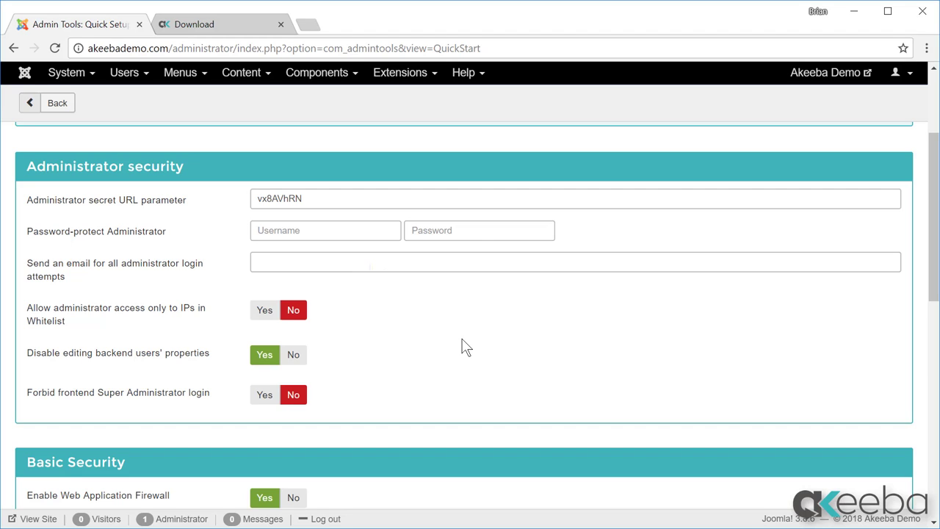
drag(330, 198, 237, 200)
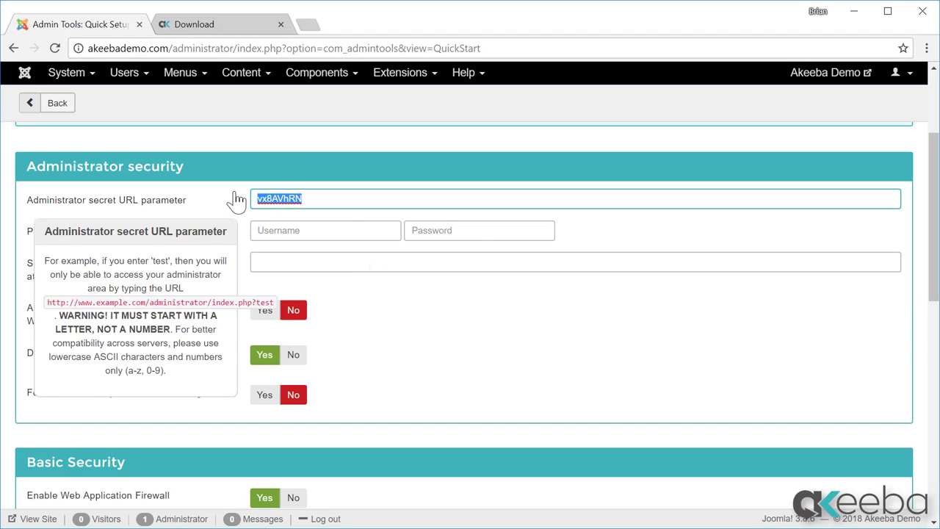
key(BackSpace)
key(Tab)
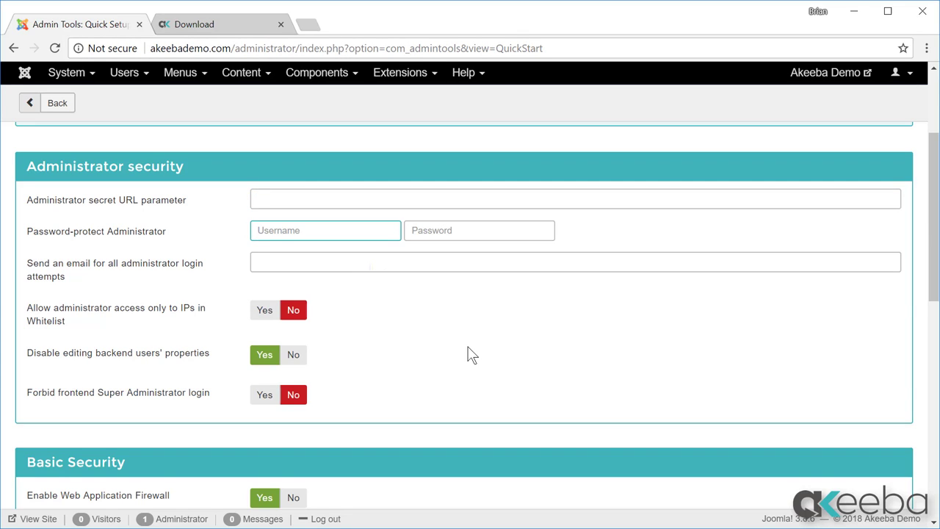
text(brian)
key(Tab)
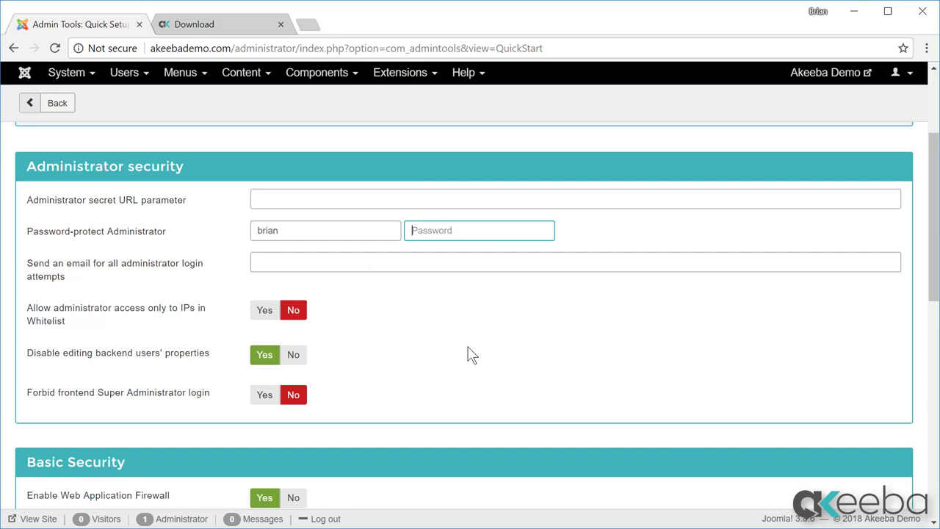
key(ctrl+v)
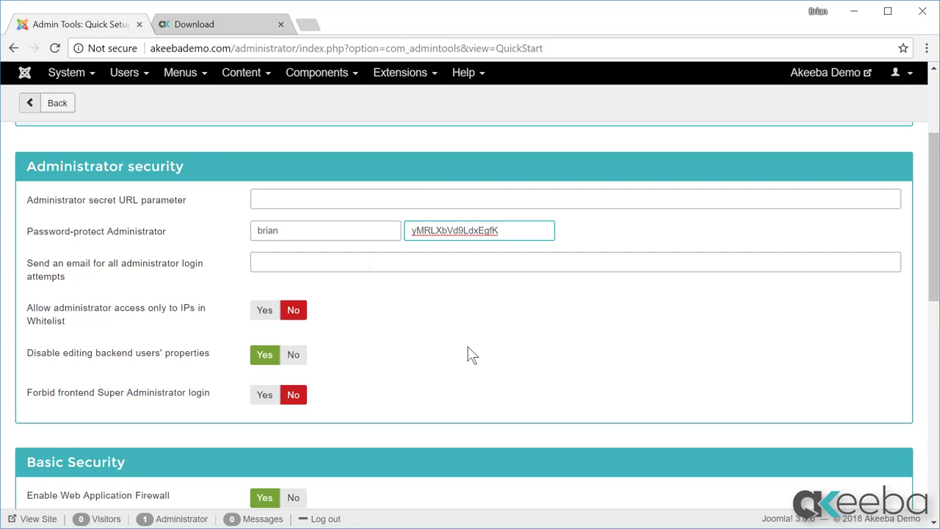
key(Tab)
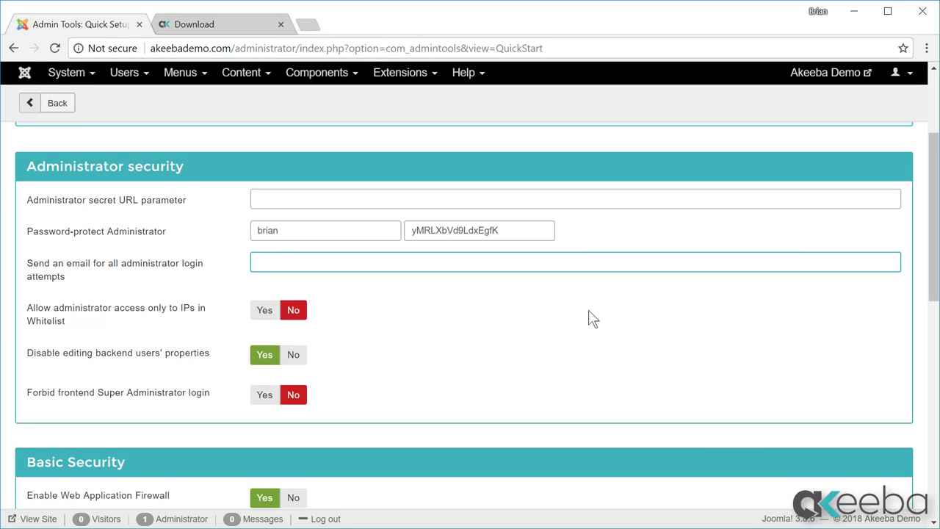
Enter the e-mail address for administrator login-attempt alerts and move down to Basic Security.
text(akeebademo@demo.com)
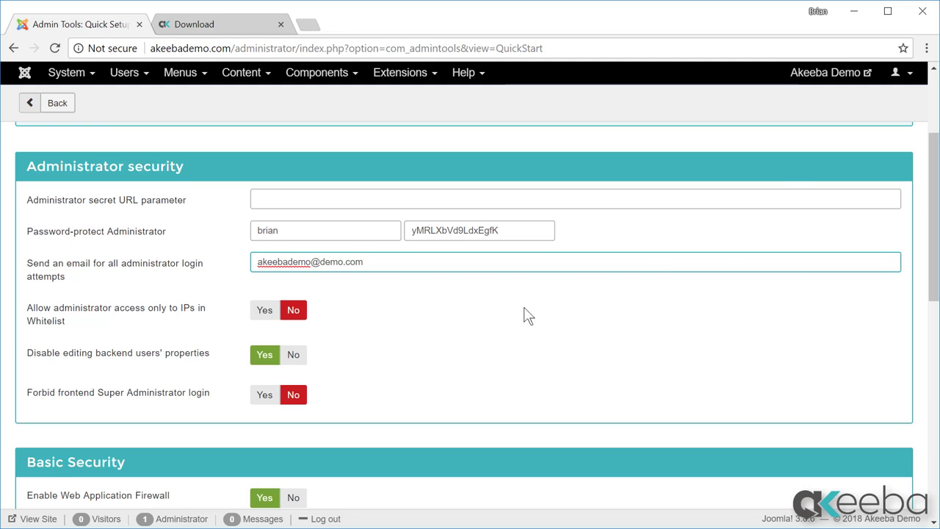
drag(933, 290, 903, 377)
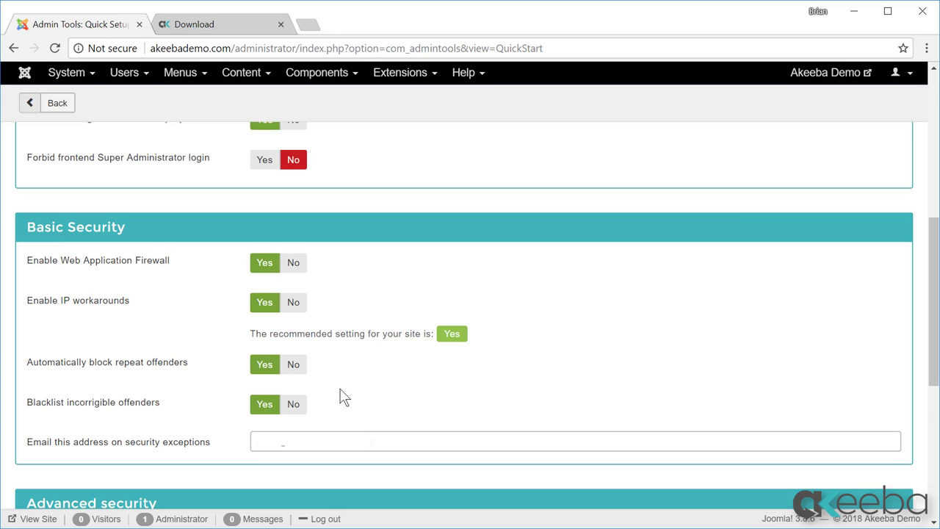
Replace the security-exceptions notification address with the demo e-mail address.
click(251, 446)
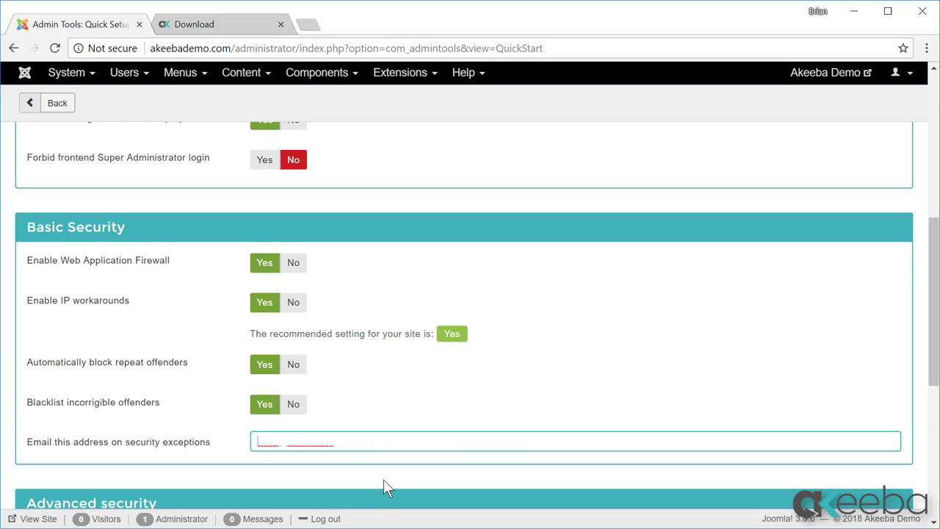
key(ctrl+a)
text(akeebad)
text(en)
key(BackSpace)
text(mo@demo.com)
click(383, 479)
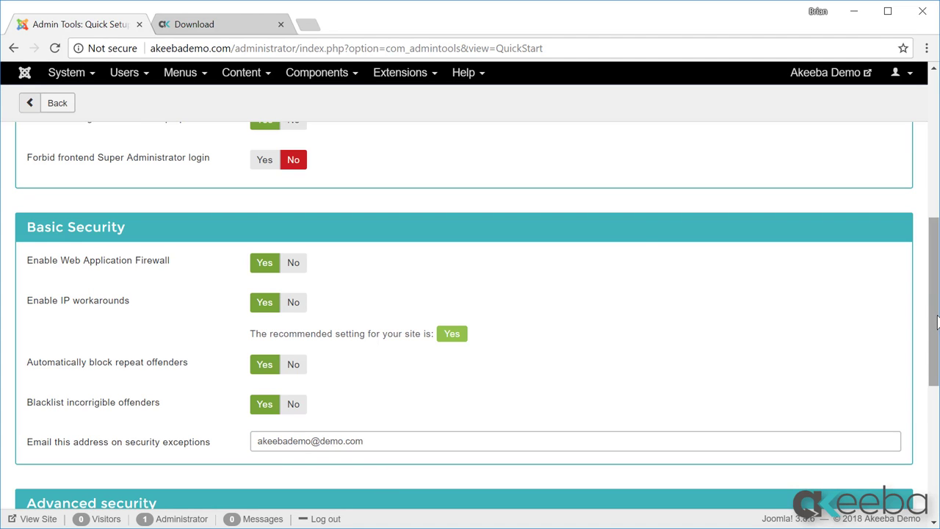
Review the remaining wizard options and select the generated administrator password.
scroll(936, 323, down, 1)
scroll(933, 338, down, 1)
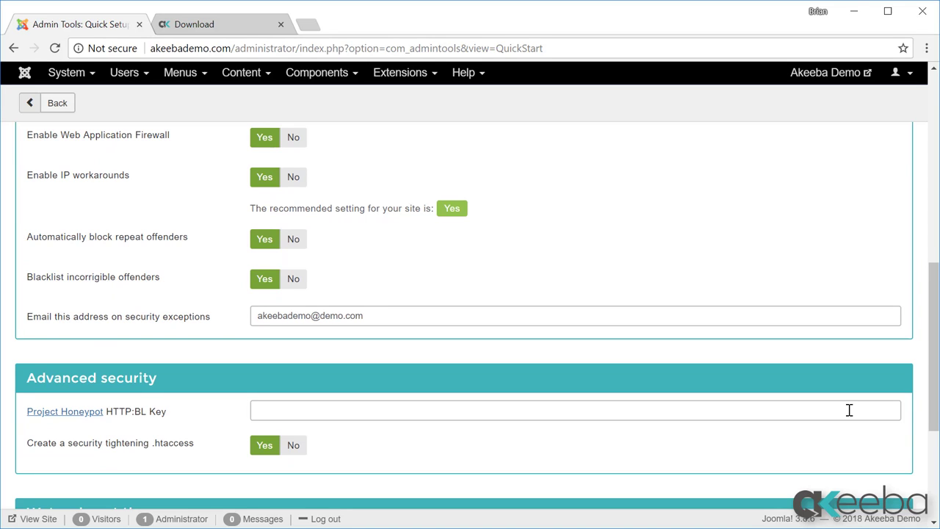
mouse_move(158, 421)
scroll(897, 415, down, 3)
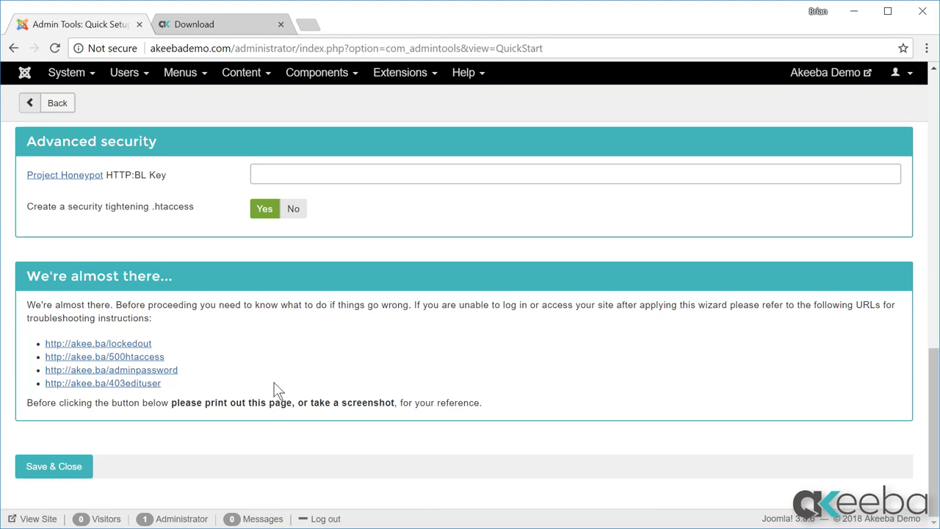
scroll(209, 464, up, 15)
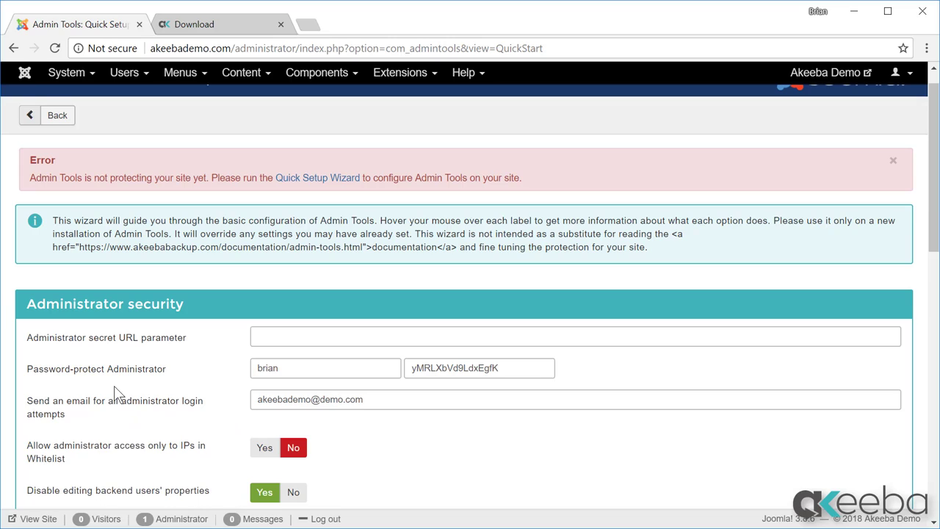
click(512, 370)
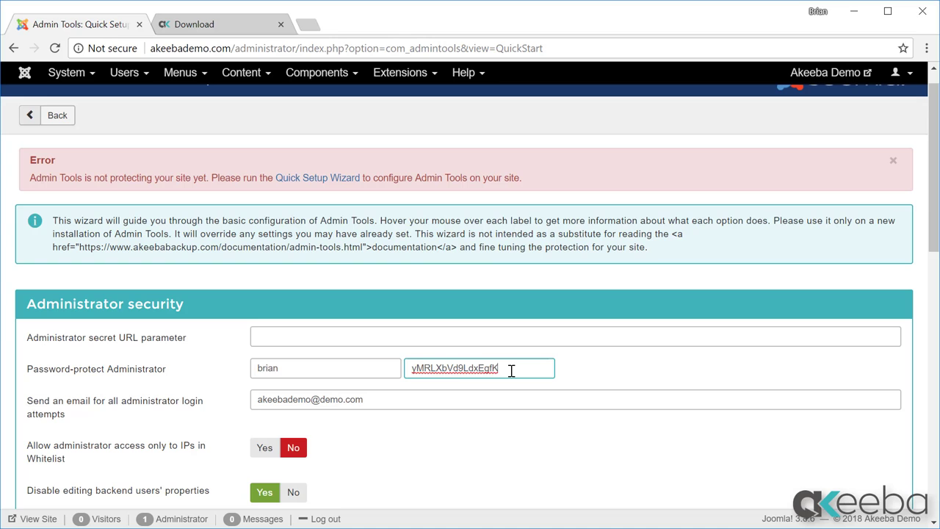
double_click(512, 370)
scroll(513, 470, down, 15)
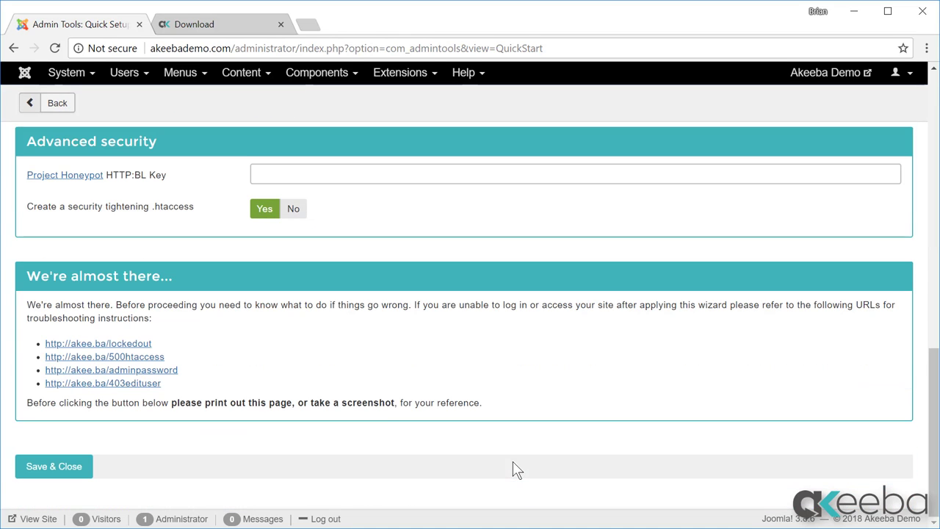
Save the wizard and pass the new admin password protection using the chosen username and password.
click(73, 469)
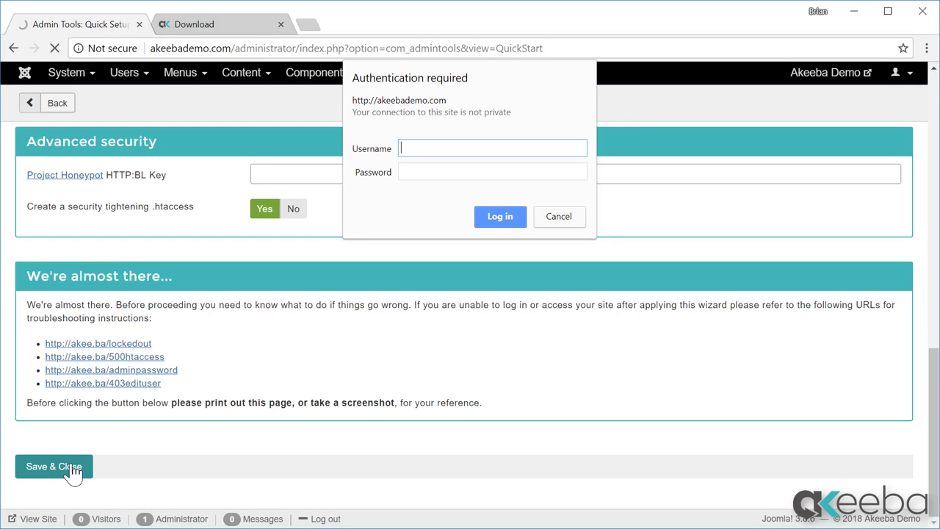
text(brian)
key(Tab)
text(••••••••••••••••)
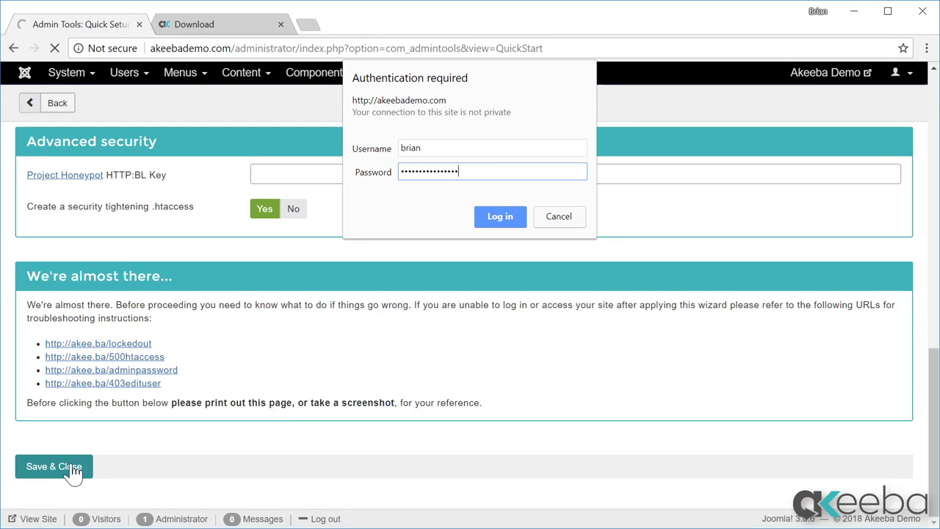
click(511, 214)
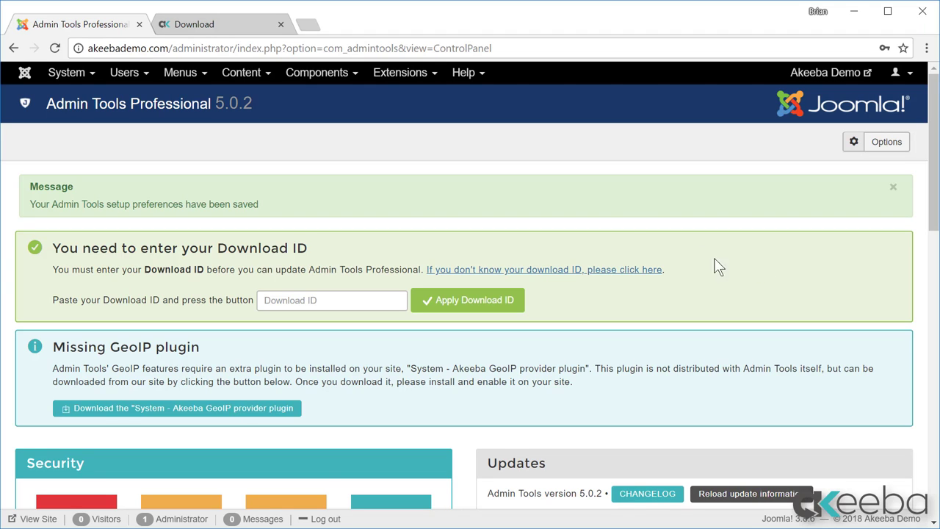
Copy the download ID from the Akeeba My Subscriptions page and return to Admin Tools.
click(227, 28)
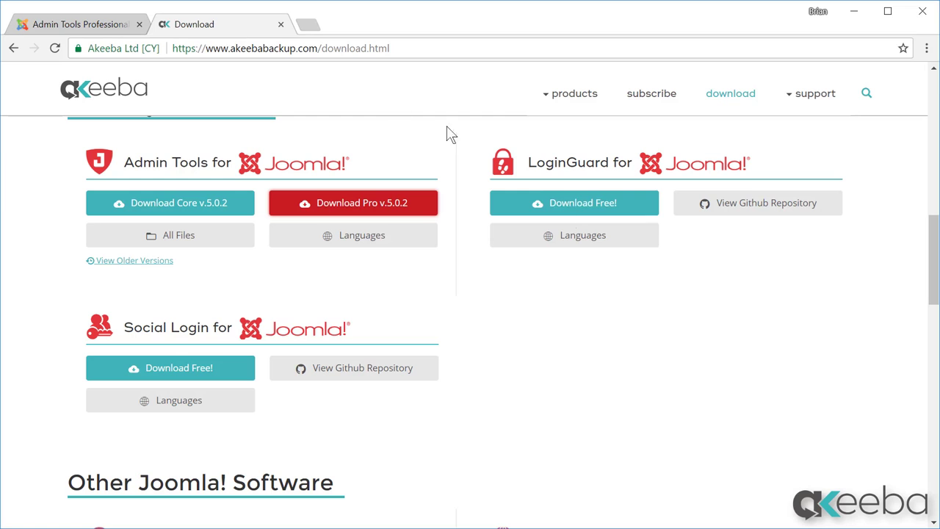
scroll(691, 350, up, 15)
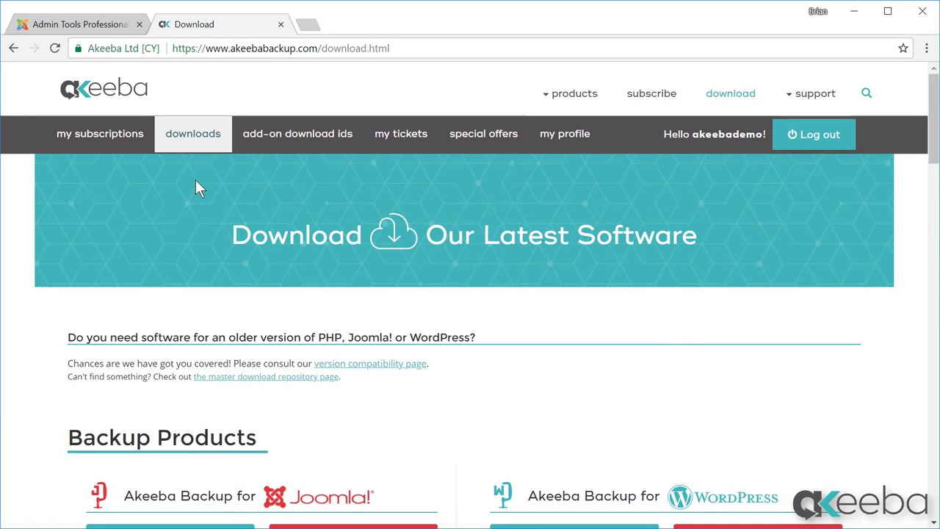
click(119, 144)
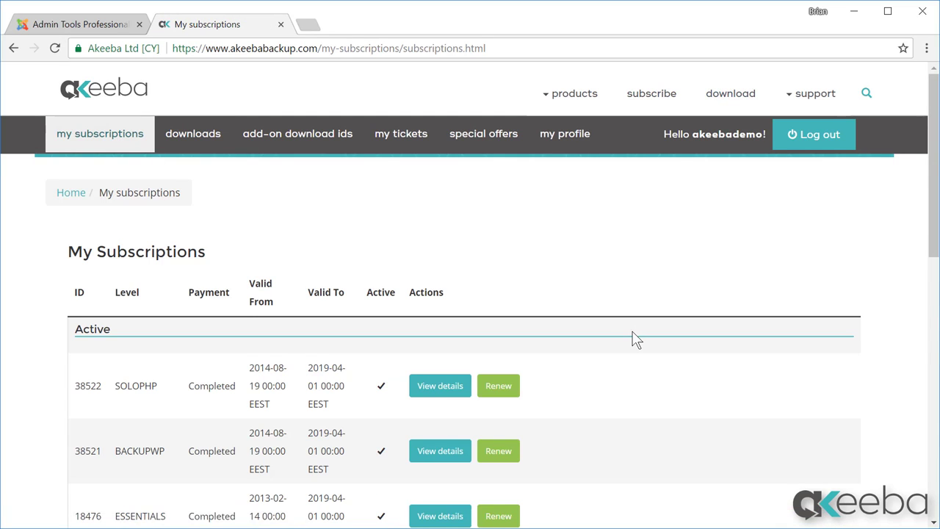
scroll(634, 338, down, 3)
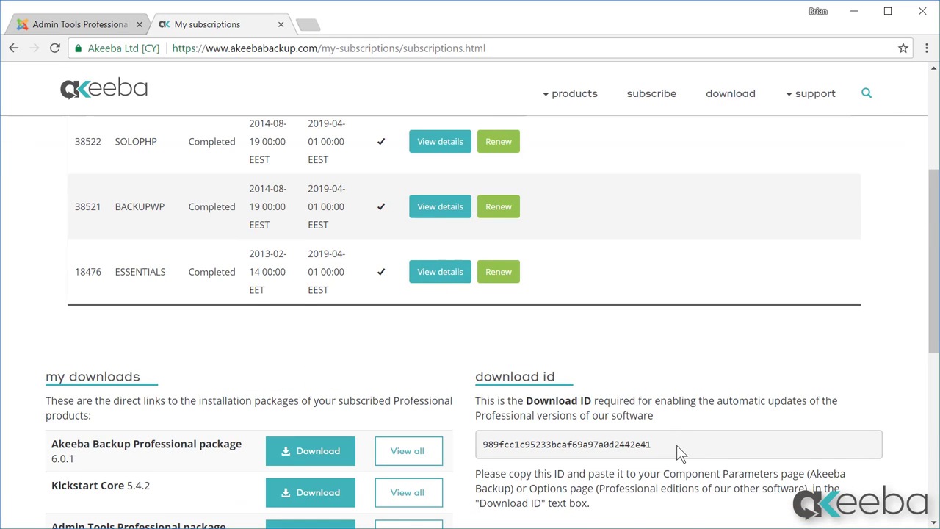
drag(665, 454, 485, 450)
right_click(520, 450)
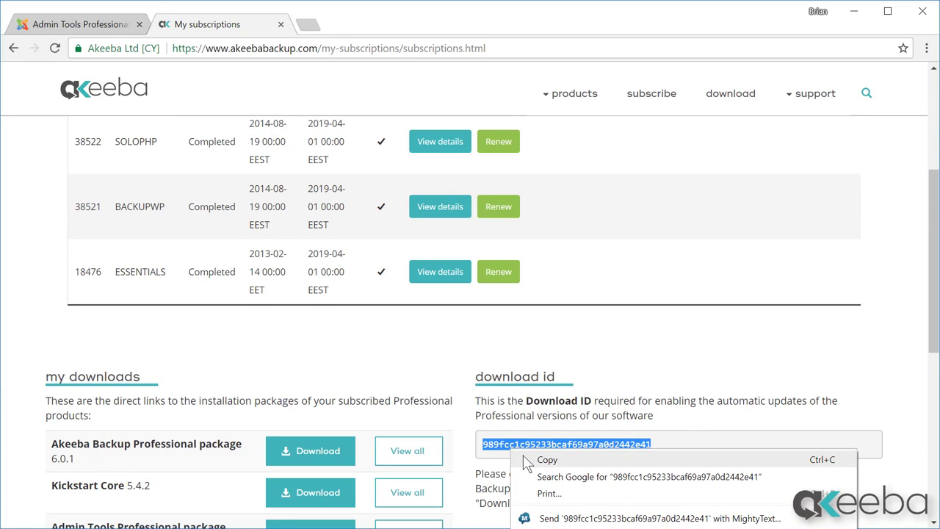
click(523, 455)
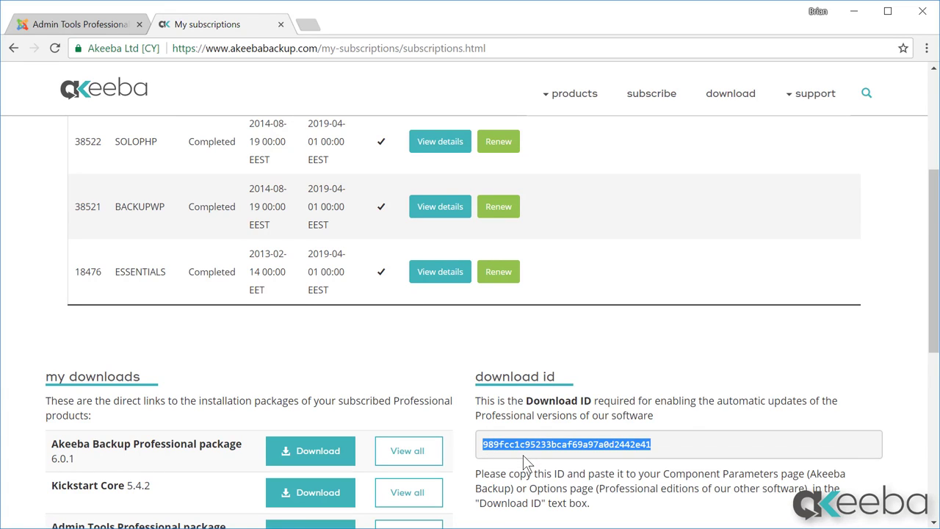
click(55, 27)
Paste the copied download ID into Admin Tools' Download ID box and apply it.
click(357, 300)
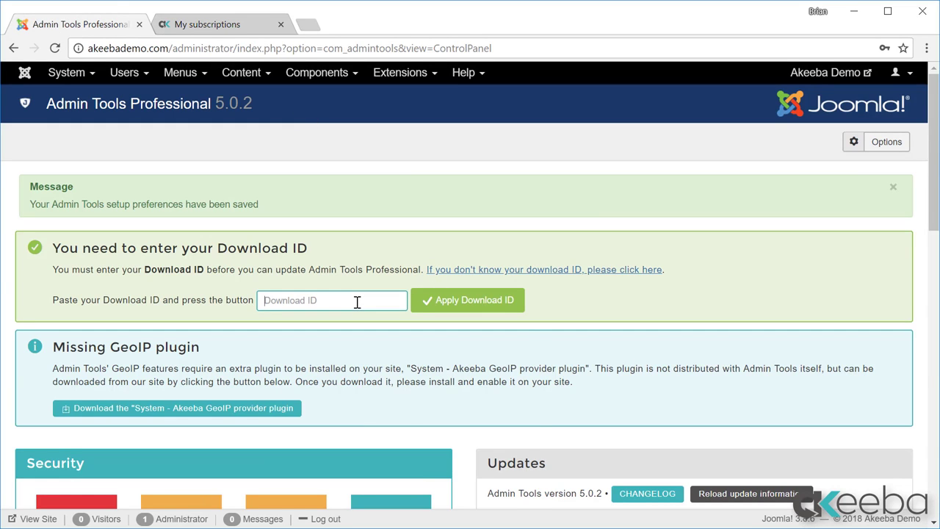
right_click(356, 301)
click(389, 392)
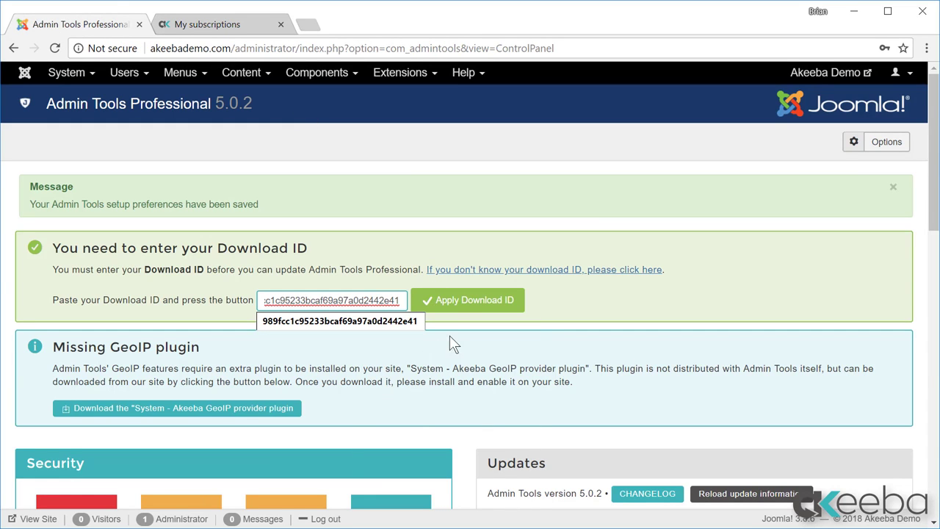
click(453, 312)
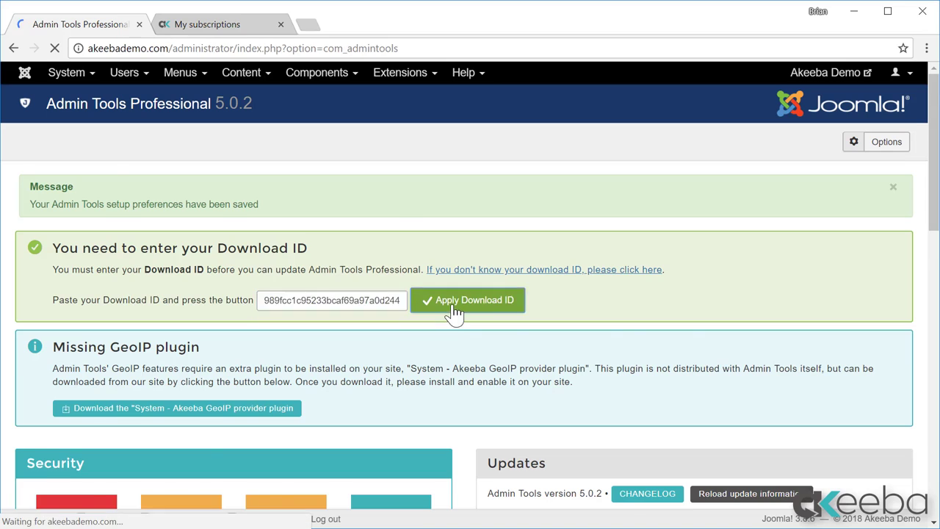